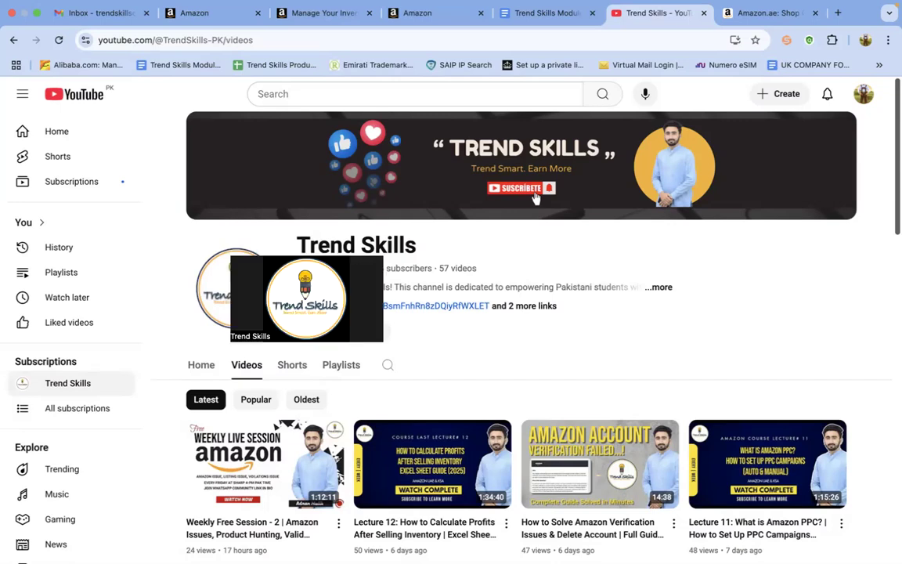
# Switch to Amazon Seller Central and bring up the Manage All Inventory listing for ASIN B0BLSNZ9SS.
pyautogui.click(433, 12)
pyautogui.click(323, 13)
pyautogui.click(209, 13)
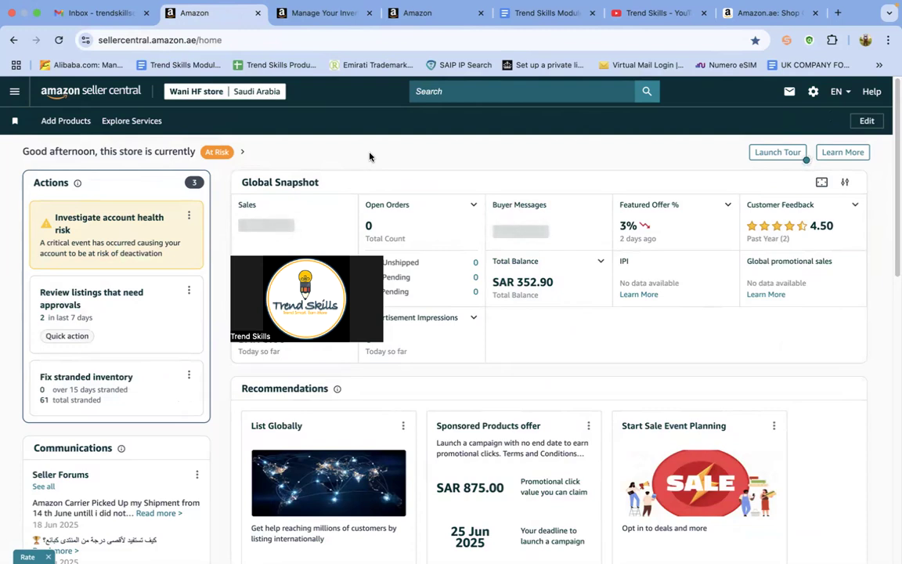
pyautogui.click(11, 94)
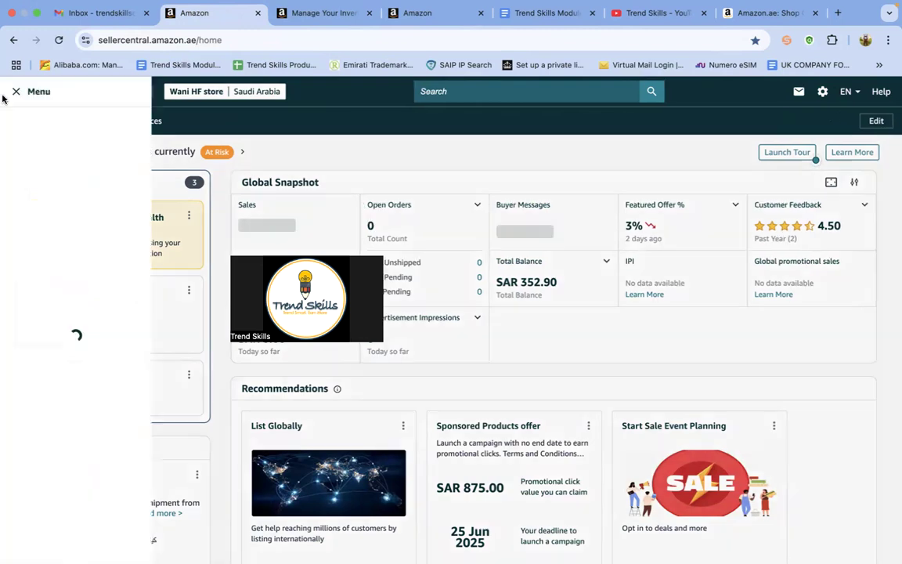
pyautogui.moveTo(35, 159)
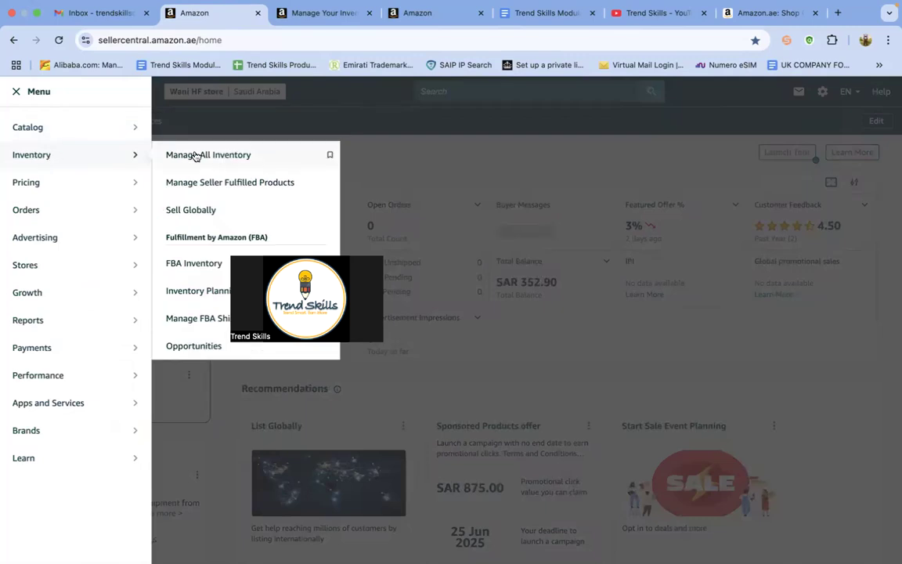
pyautogui.click(326, 13)
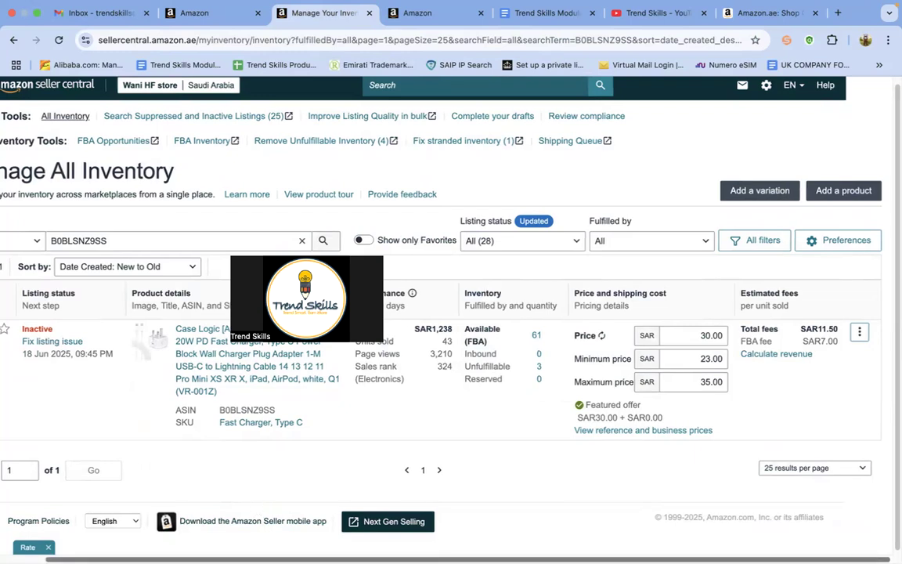
pyautogui.hscroll(-3, 256, 509)
pyautogui.hscroll(-1, 403, 287)
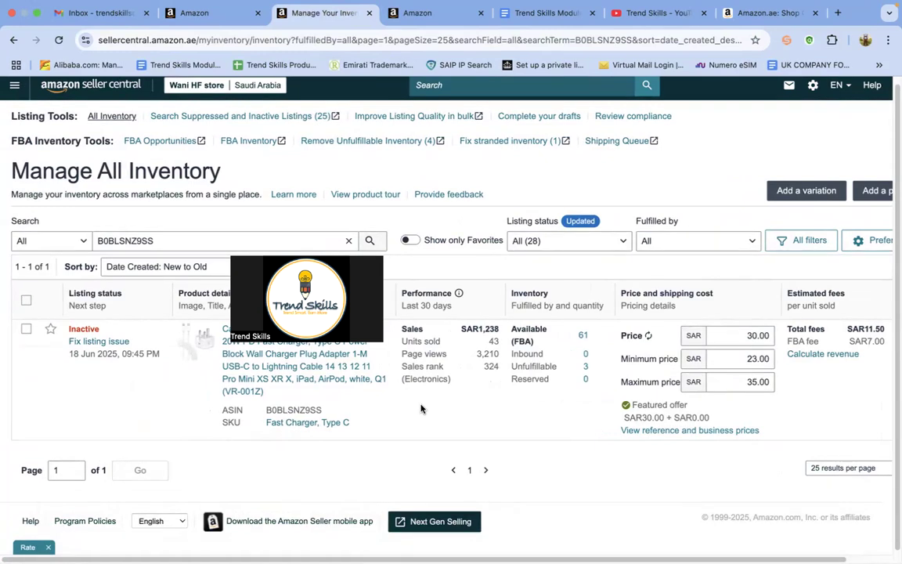
pyautogui.scroll(-1, 421, 408)
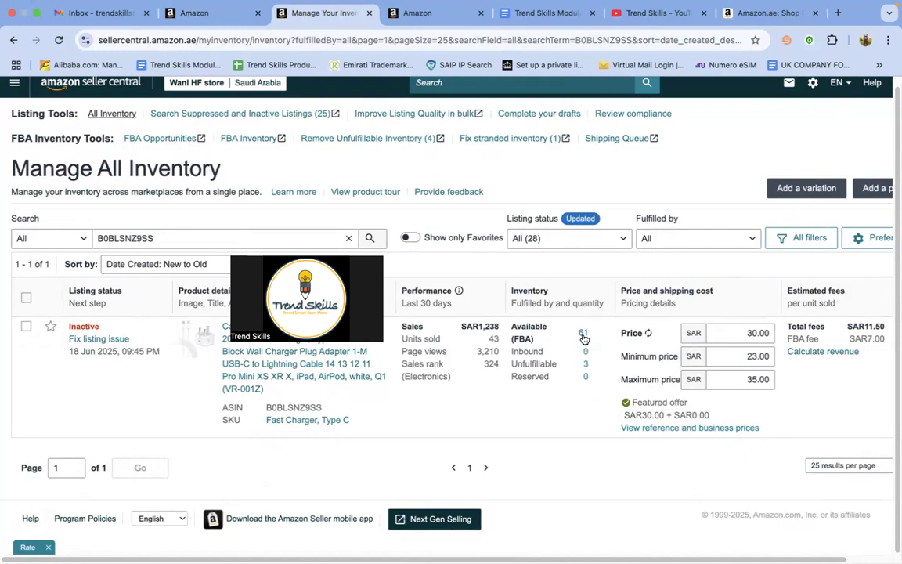
# Examine the FBA inventory details for the charger's reserved, available and unfulfillable units, and close them.
pyautogui.click(585, 378)
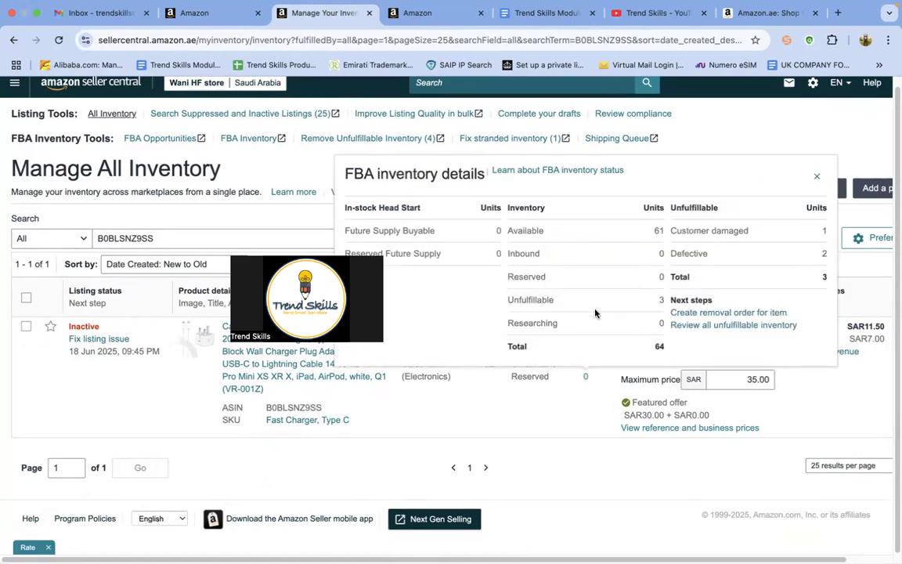
pyautogui.click(584, 379)
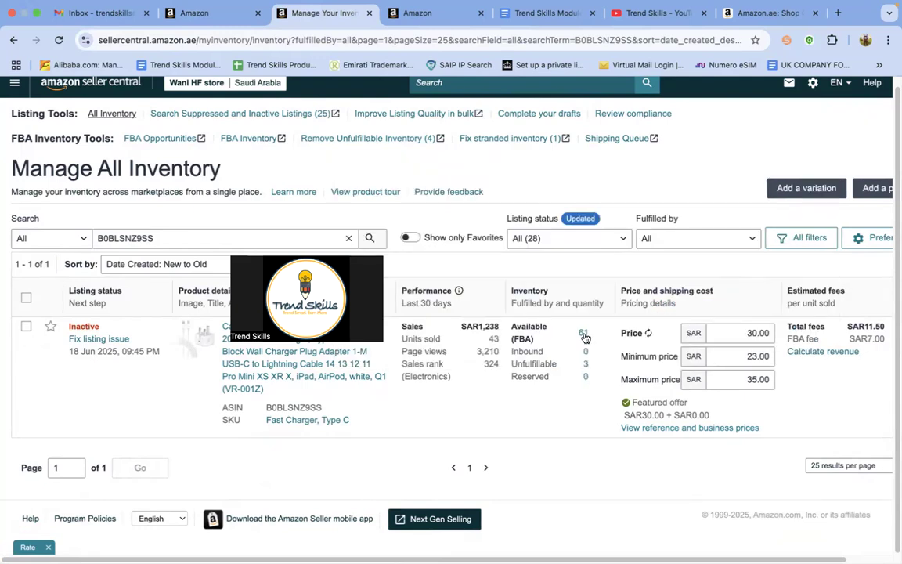
pyautogui.click(584, 335)
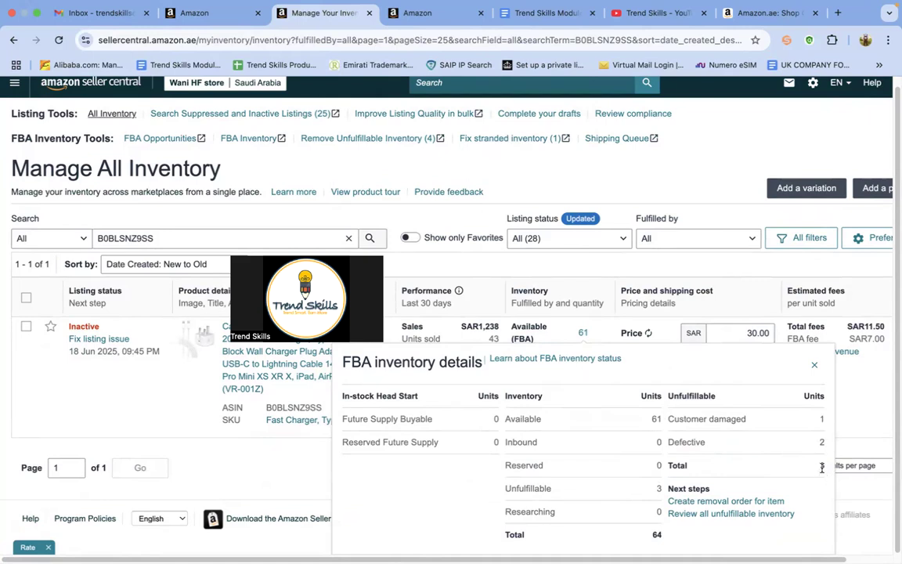
pyautogui.click(817, 367)
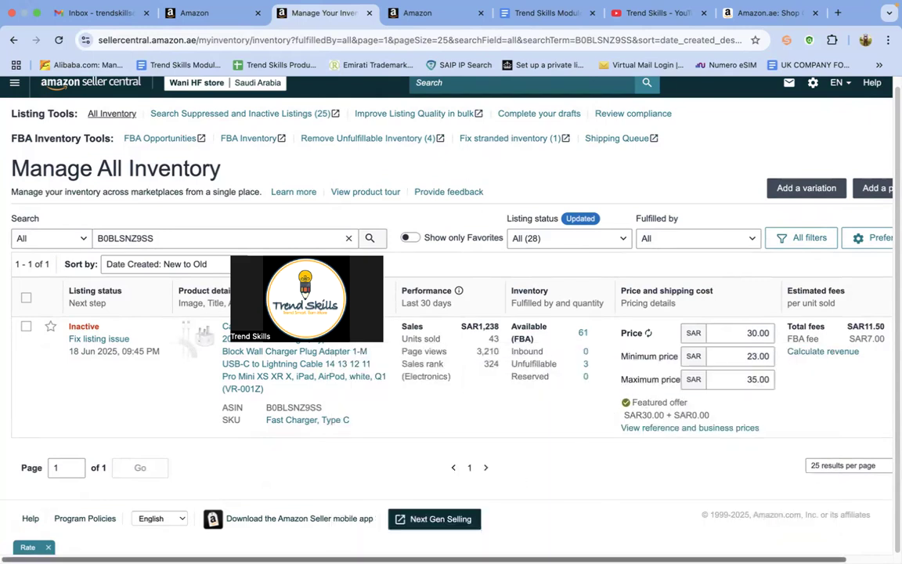
# Open the removal order form for the Case Logic fast charger listing.
pyautogui.hscroll(2, 402, 313)
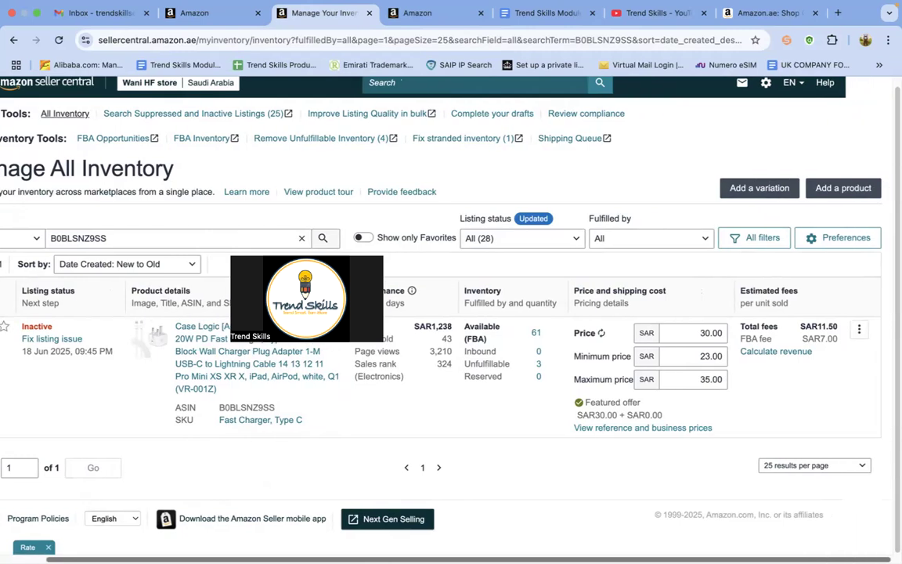
pyautogui.click(859, 331)
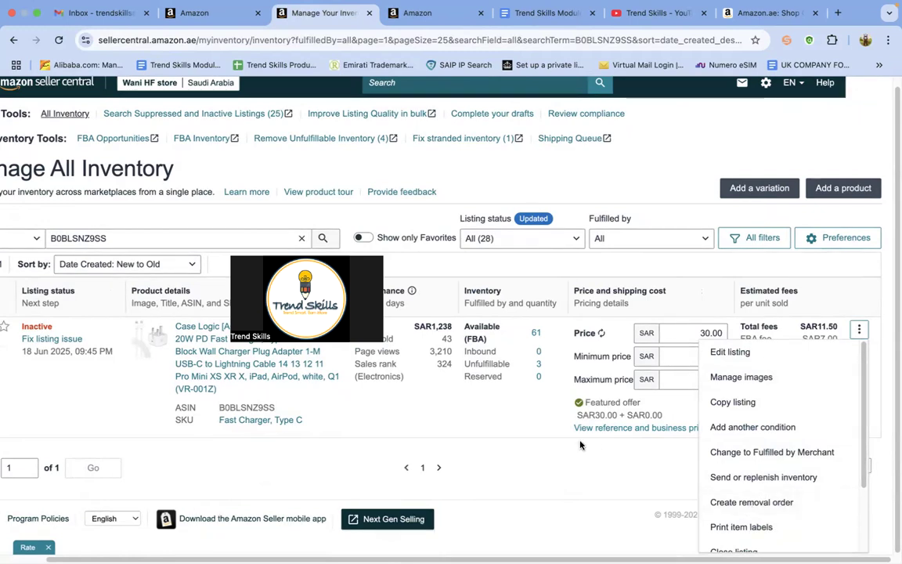
pyautogui.click(413, 14)
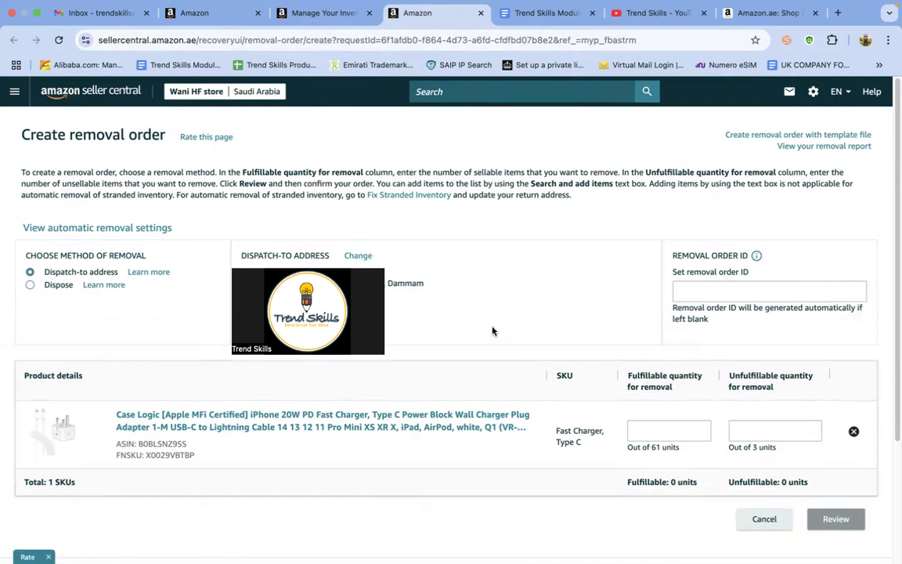
# Set the charger's removal quantities to 61 fulfillable units and 3 unfulfillable units.
pyautogui.click(659, 433)
pyautogui.write('61')
pyautogui.click(616, 462)
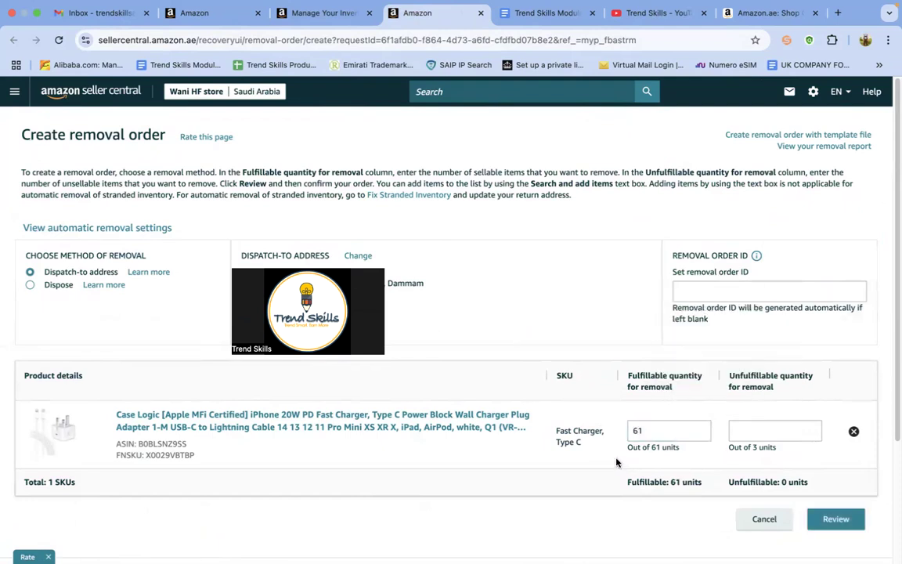
pyautogui.click(775, 426)
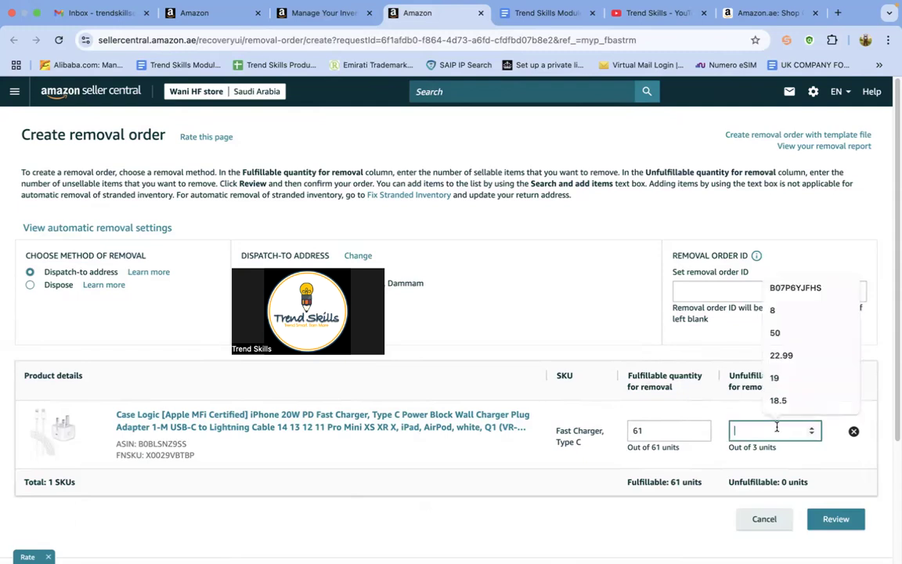
pyautogui.write('3')
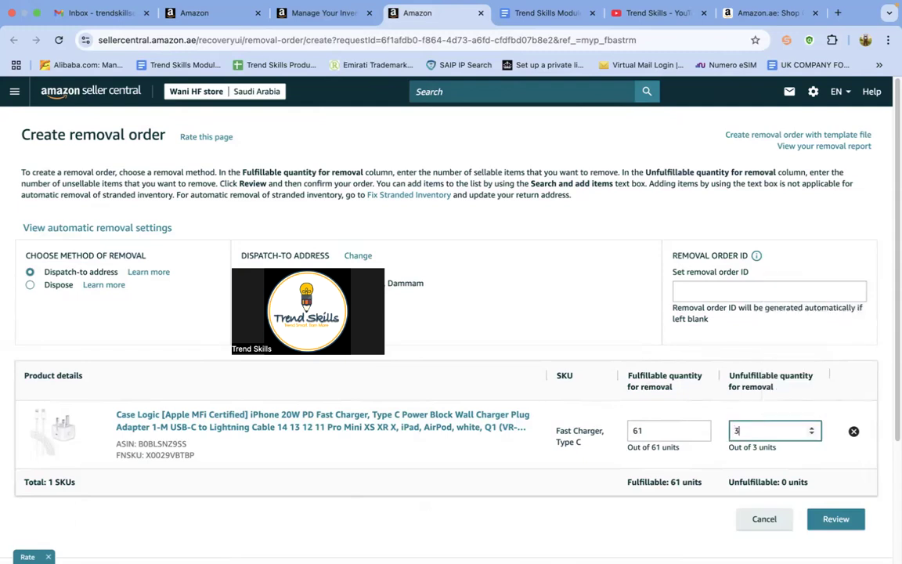
pyautogui.click(609, 469)
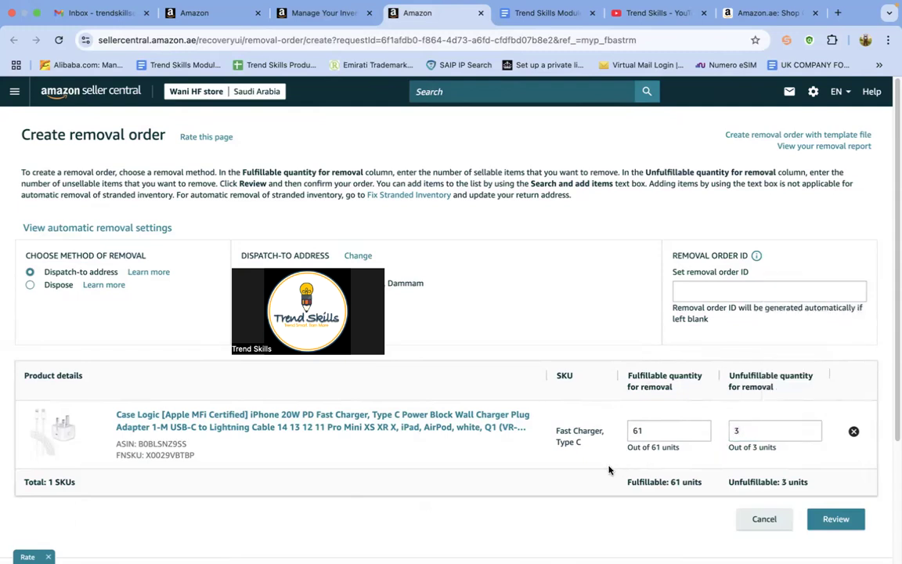
# Review and confirm the removal order with the dispatch-to address method, and return to the inventory page.
pyautogui.click(828, 517)
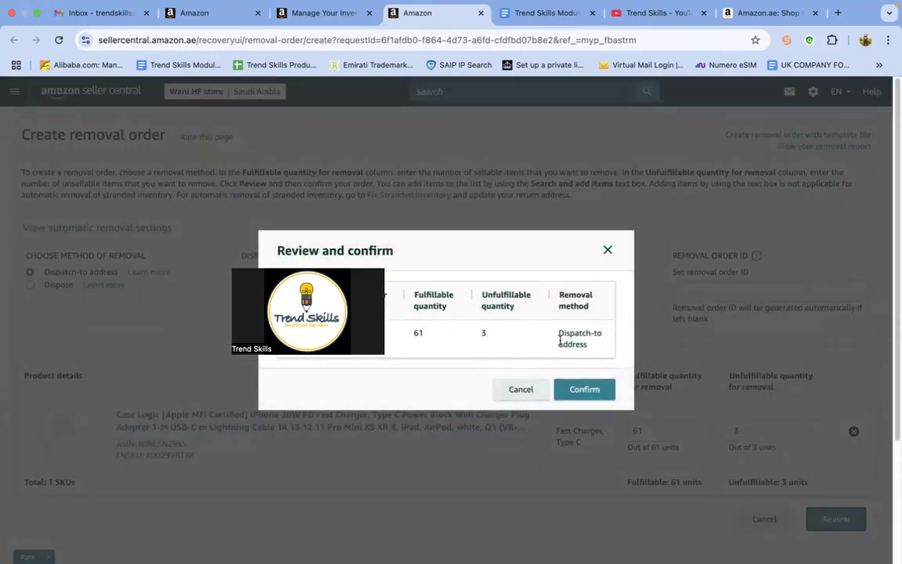
pyautogui.click(580, 393)
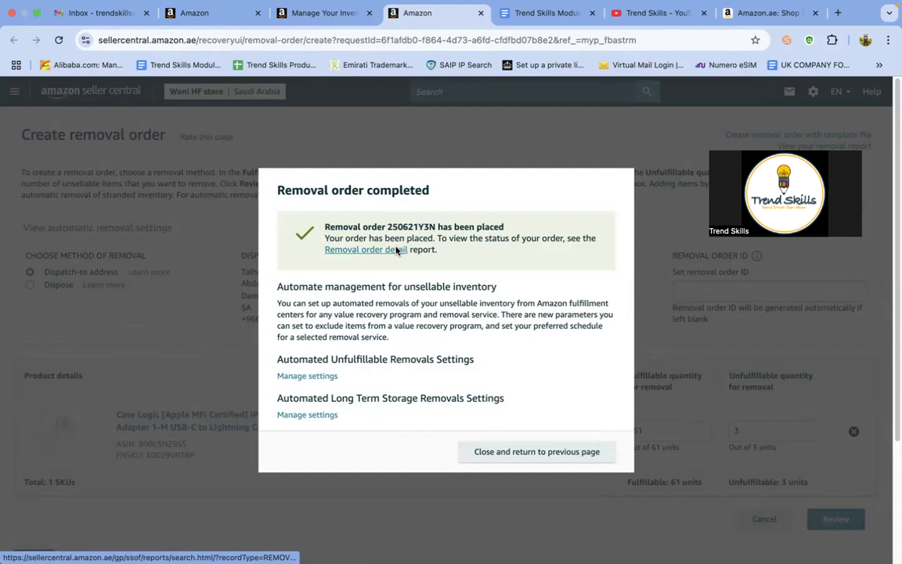
pyautogui.click(330, 23)
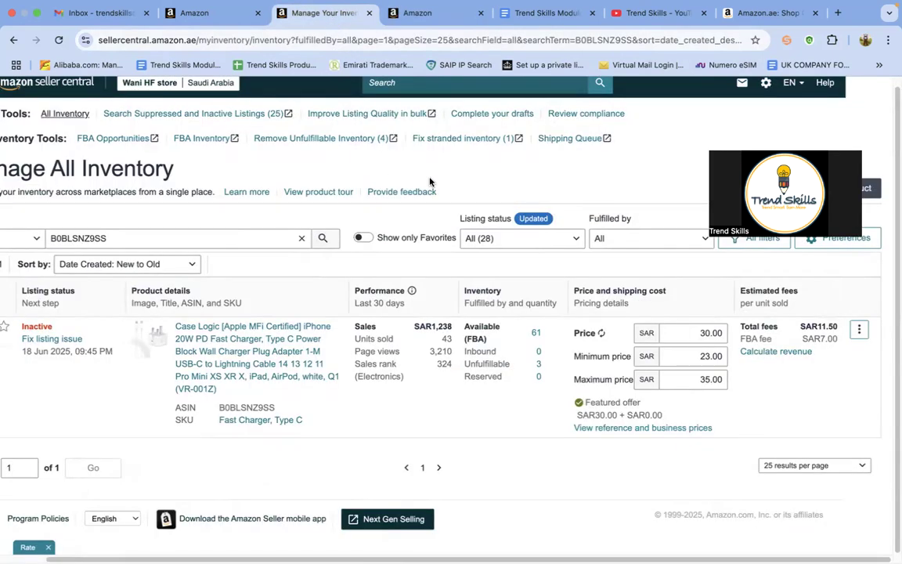
# Switch to the Trend Skills YouTube channel and look through its list of uploaded Amazon selling videos.
pyautogui.click(632, 12)
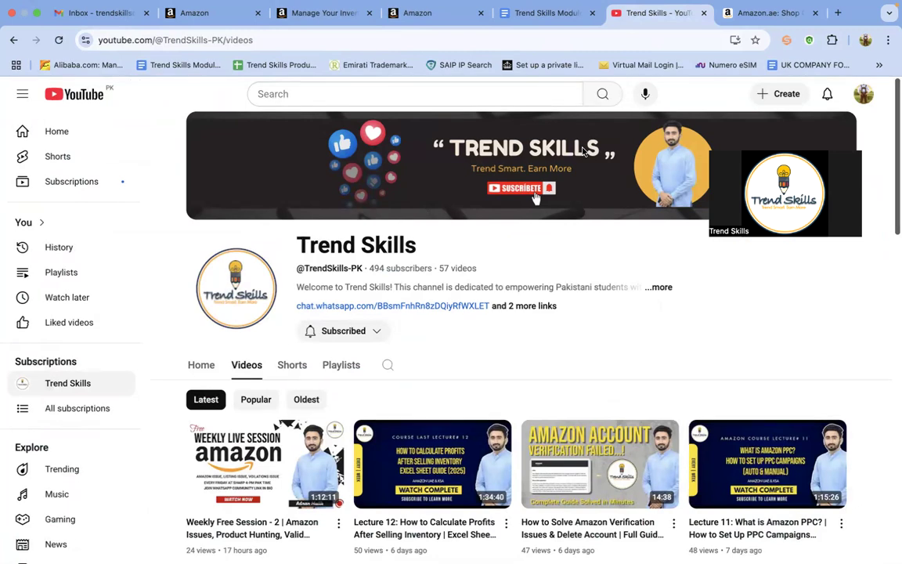
pyautogui.scroll(-6, 481, 185)
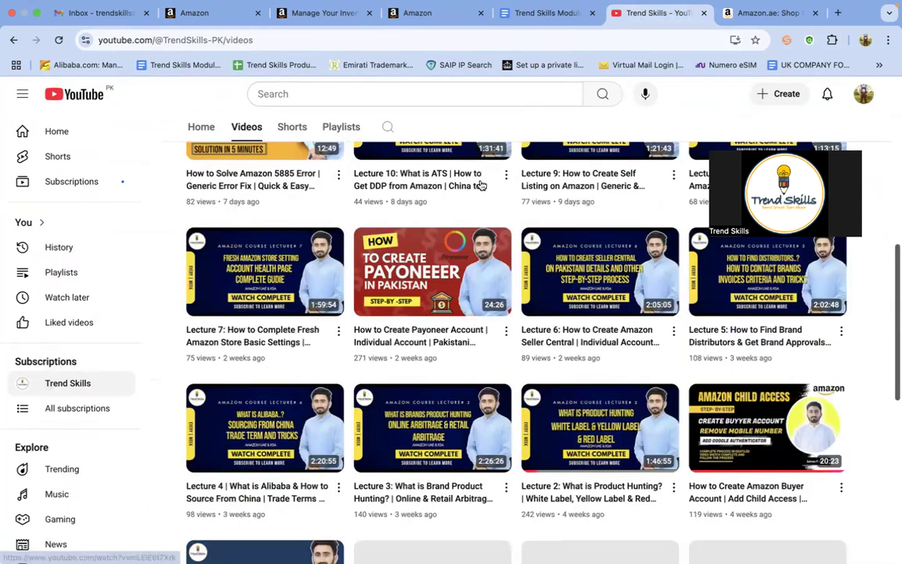
pyautogui.scroll(-4, 539, 239)
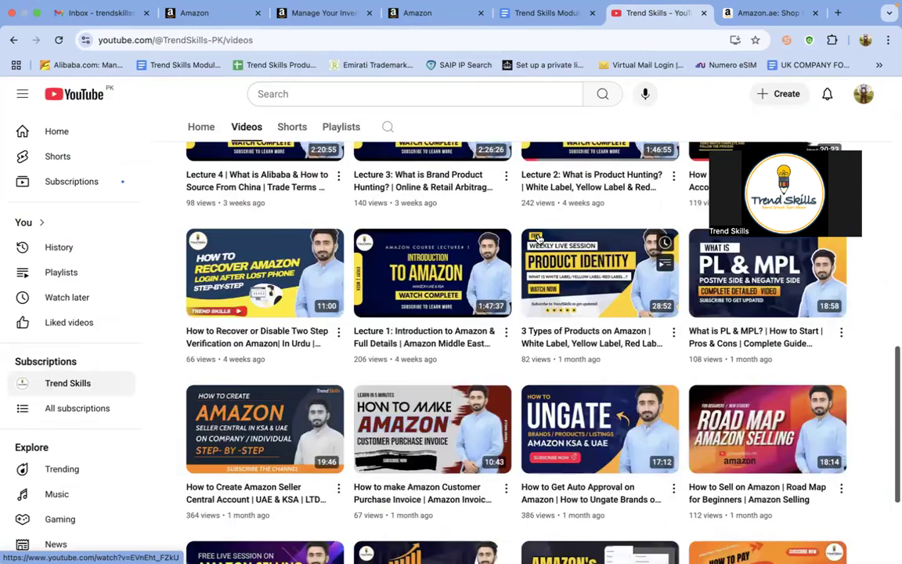
pyautogui.scroll(-2, 539, 239)
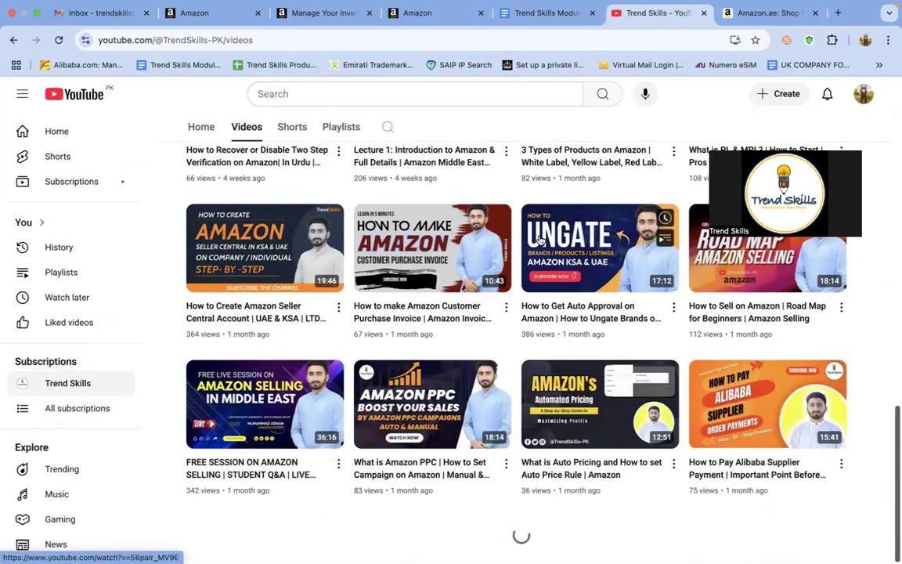
pyautogui.scroll(3, 541, 240)
pyautogui.scroll(4, 544, 241)
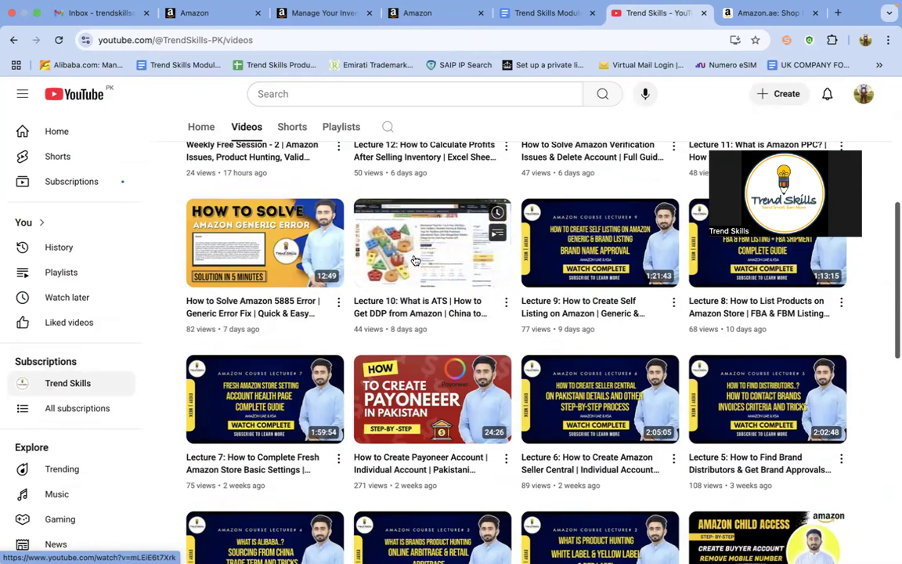
pyautogui.scroll(-10, 415, 260)
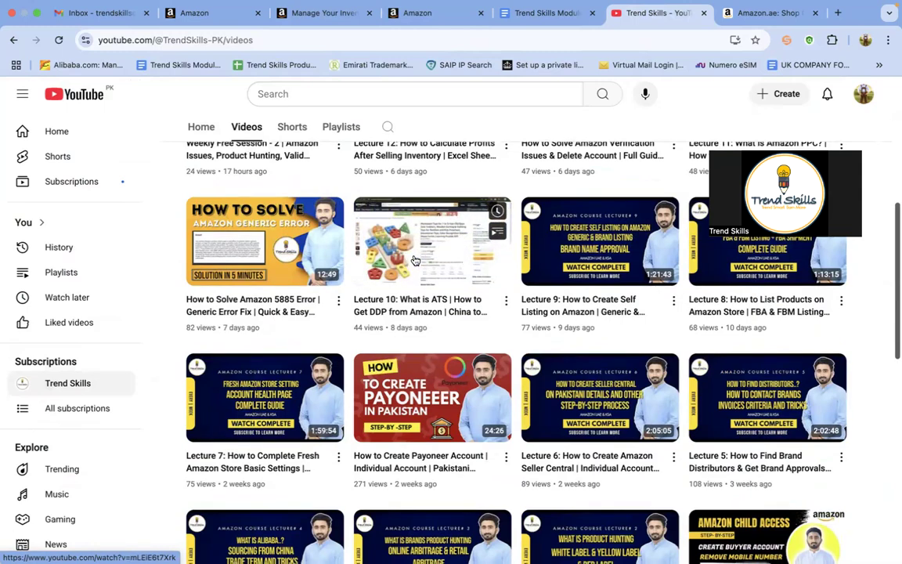
pyautogui.scroll(-3, 419, 258)
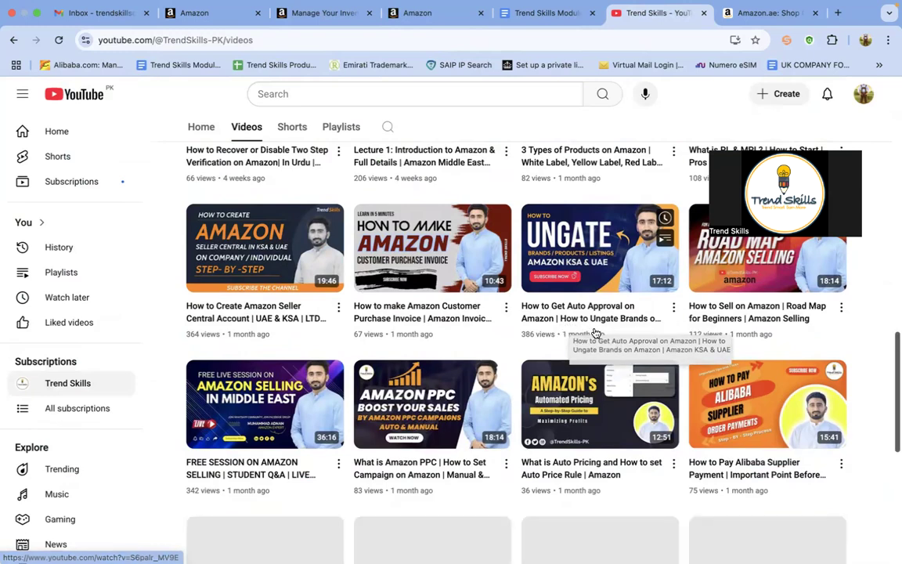
pyautogui.scroll(-5, 591, 326)
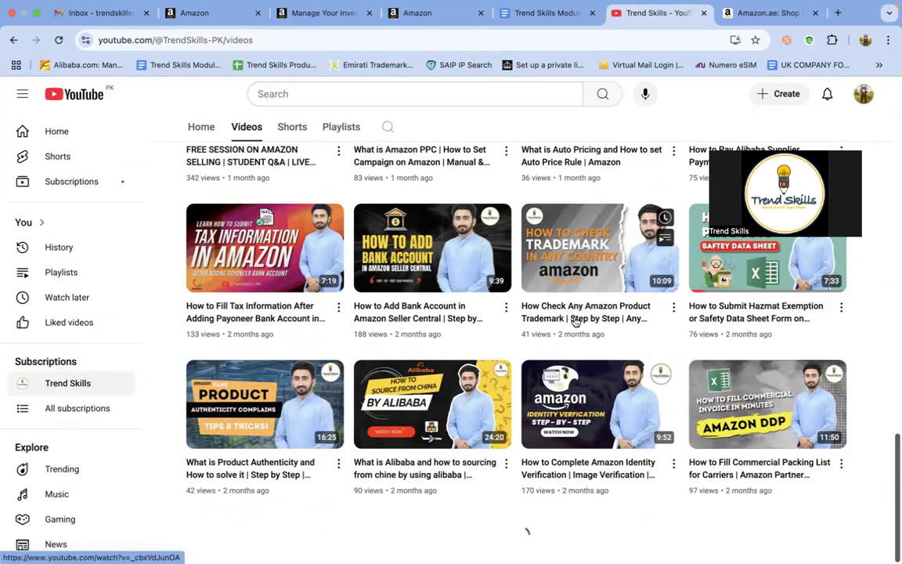
pyautogui.scroll(4, 576, 321)
pyautogui.scroll(-4, 576, 321)
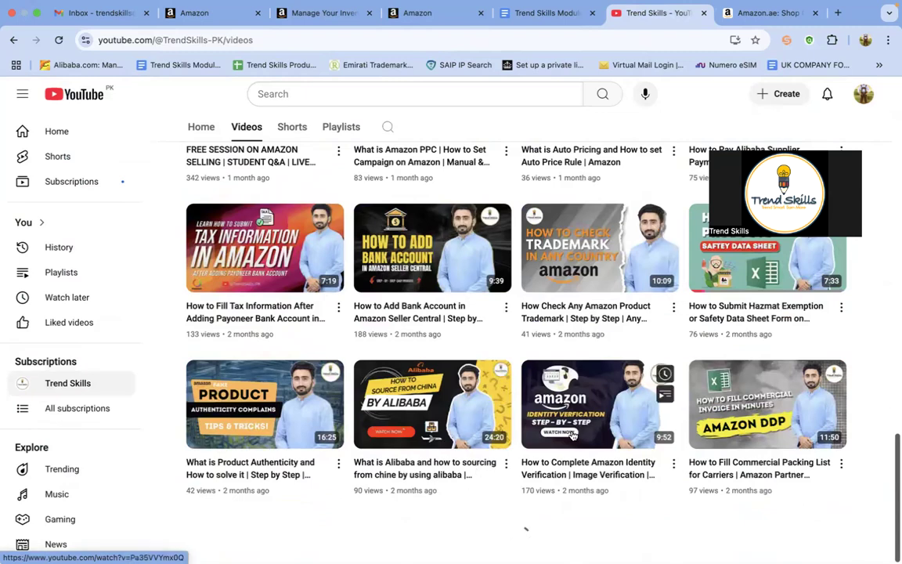
pyautogui.scroll(6, 561, 378)
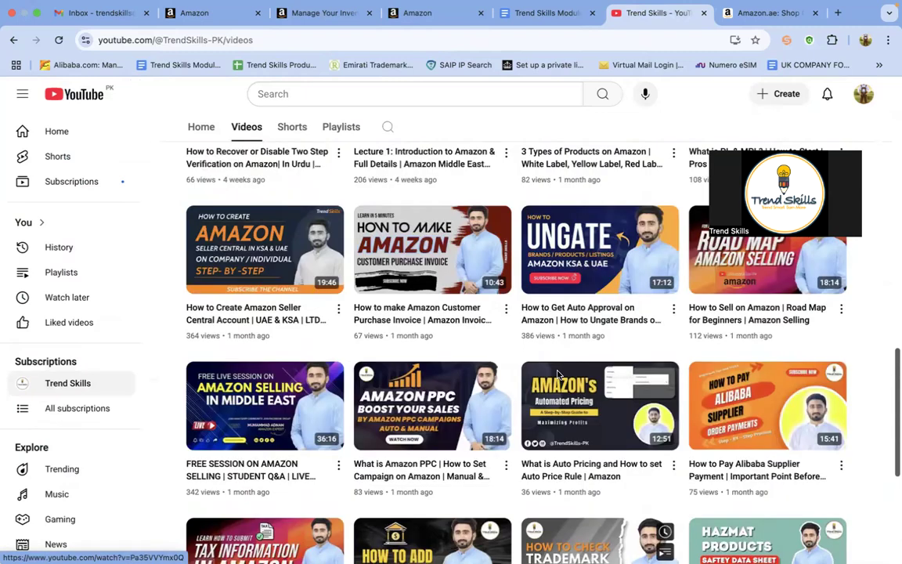
pyautogui.scroll(5, 558, 378)
pyautogui.scroll(5, 557, 375)
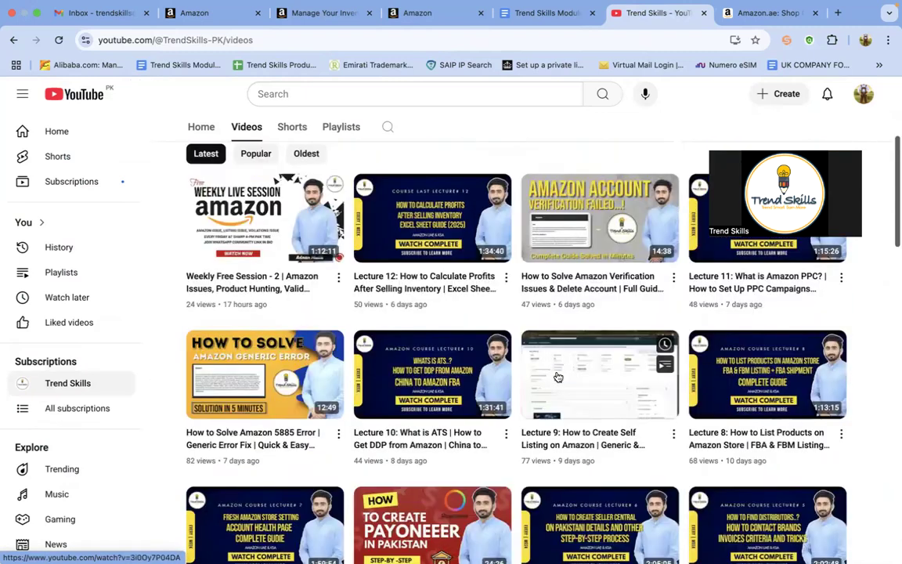
pyautogui.scroll(3, 557, 376)
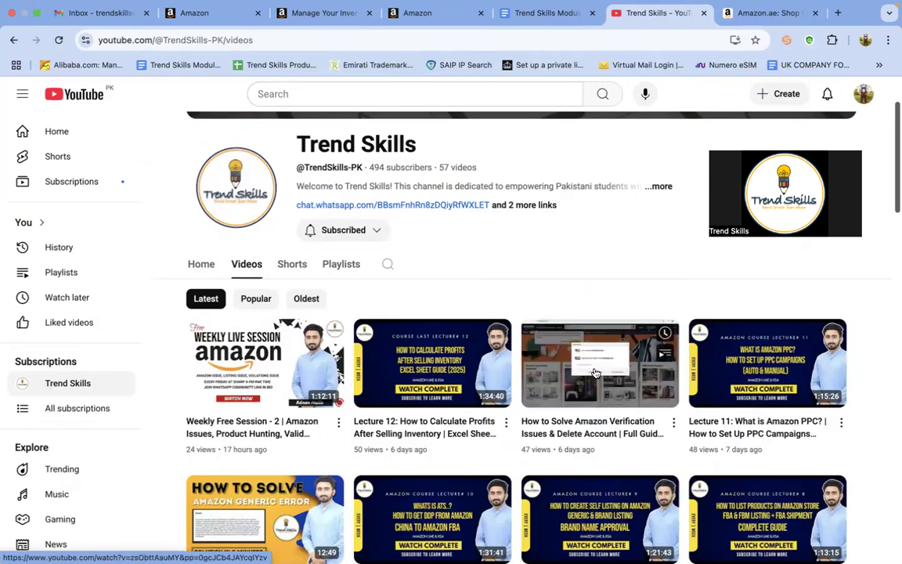
pyautogui.scroll(-8, 573, 274)
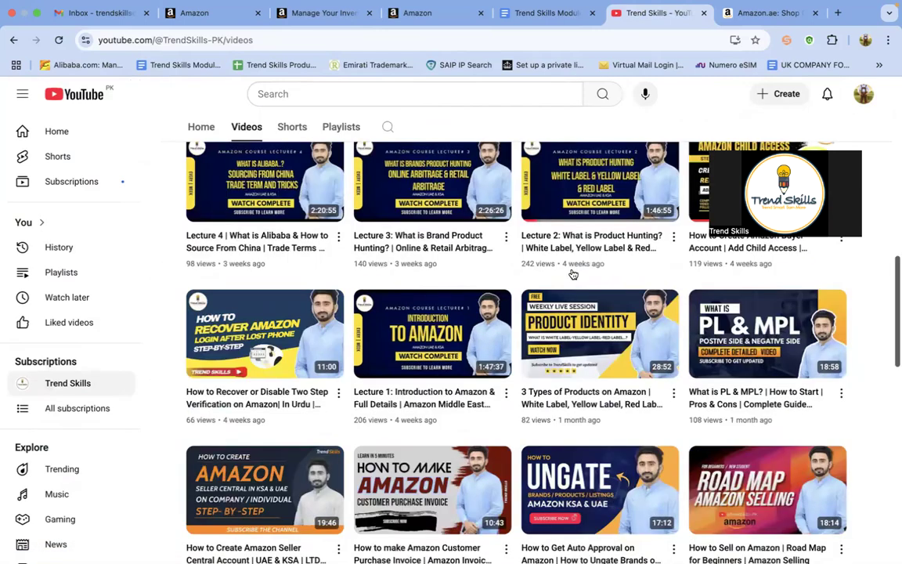
pyautogui.scroll(-5, 573, 274)
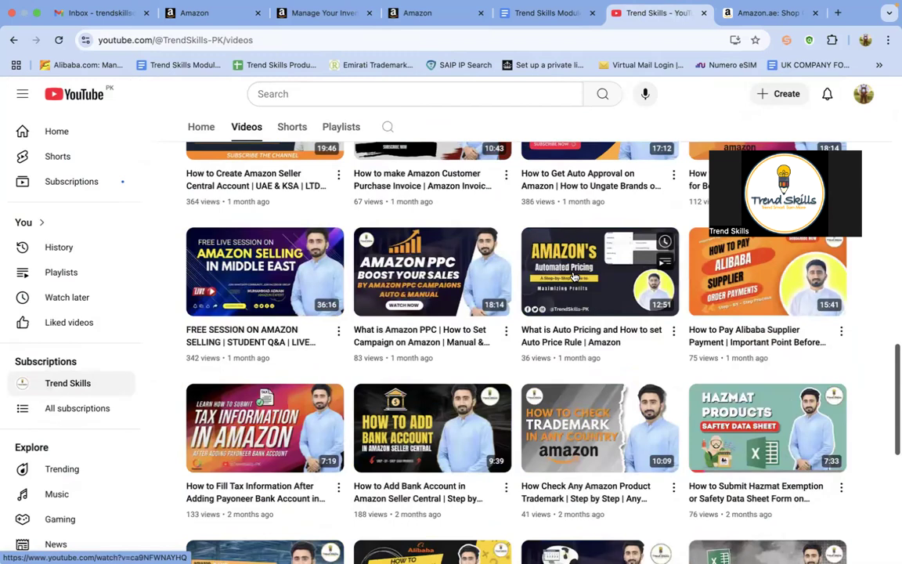
pyautogui.scroll(-6, 573, 275)
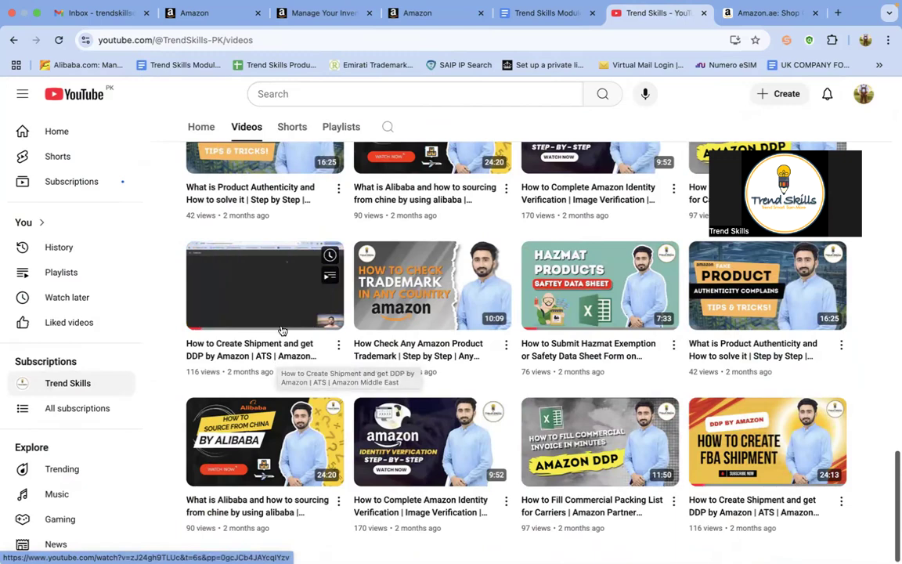
pyautogui.scroll(10, 281, 344)
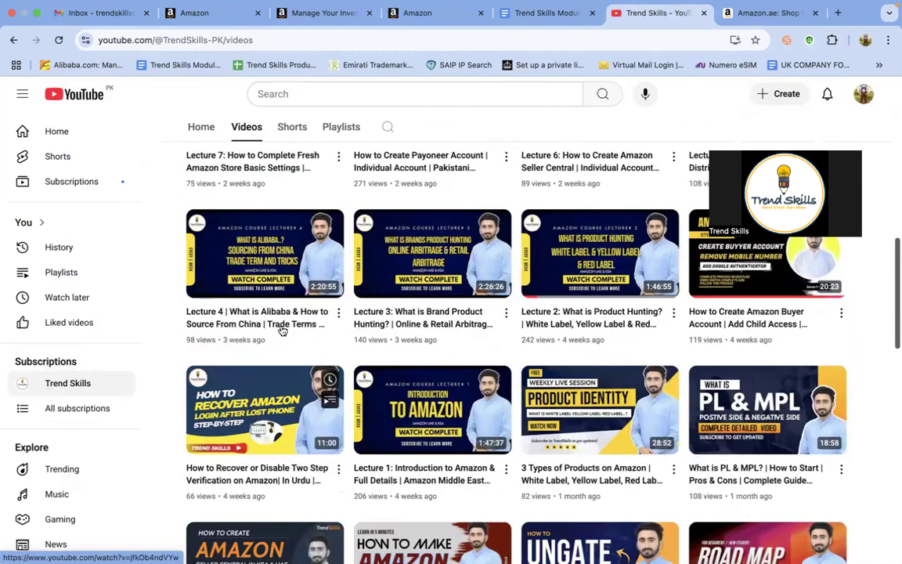
pyautogui.scroll(5, 282, 331)
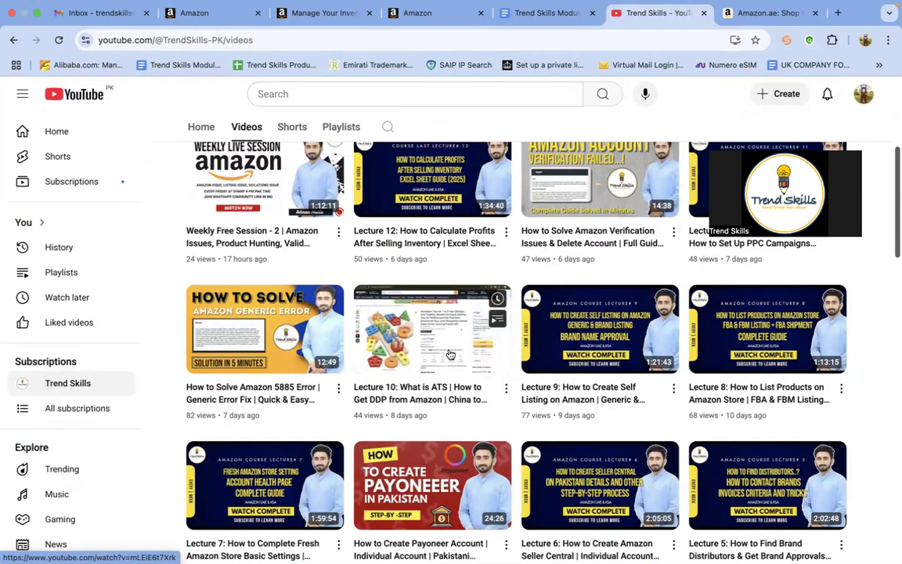
pyautogui.scroll(4, 450, 354)
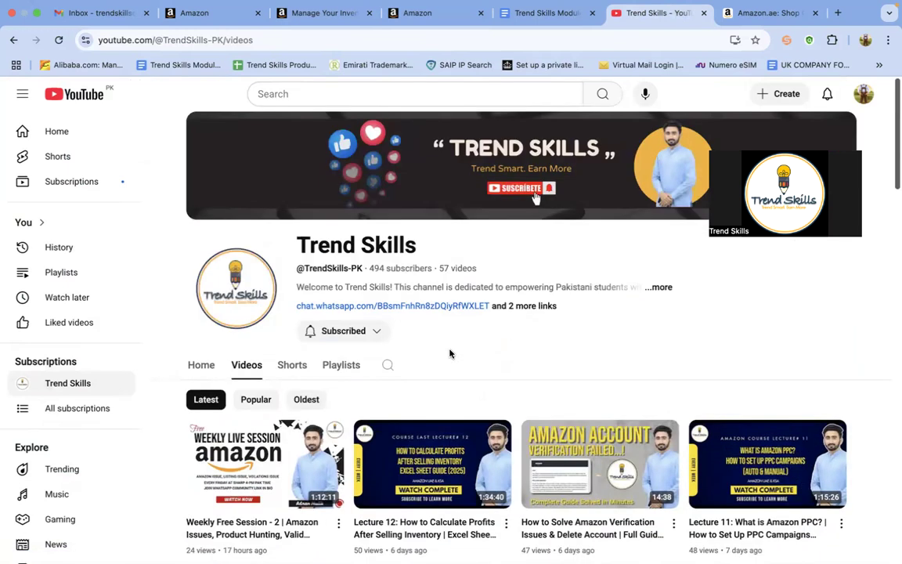